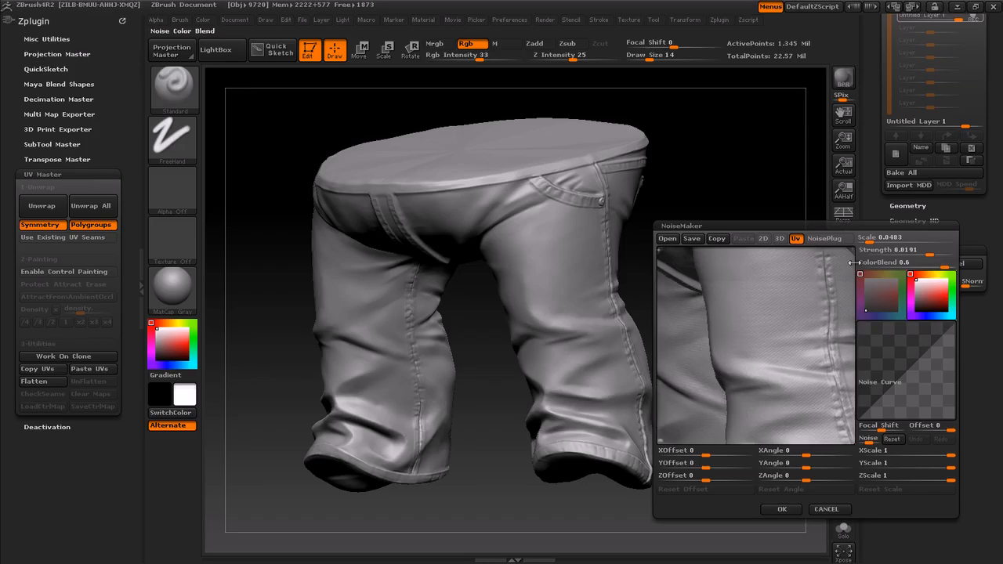
Step: Reduce the fabric noise scale on the trousers and apply the noise settings
left_click_drag(870, 238, 864, 238)
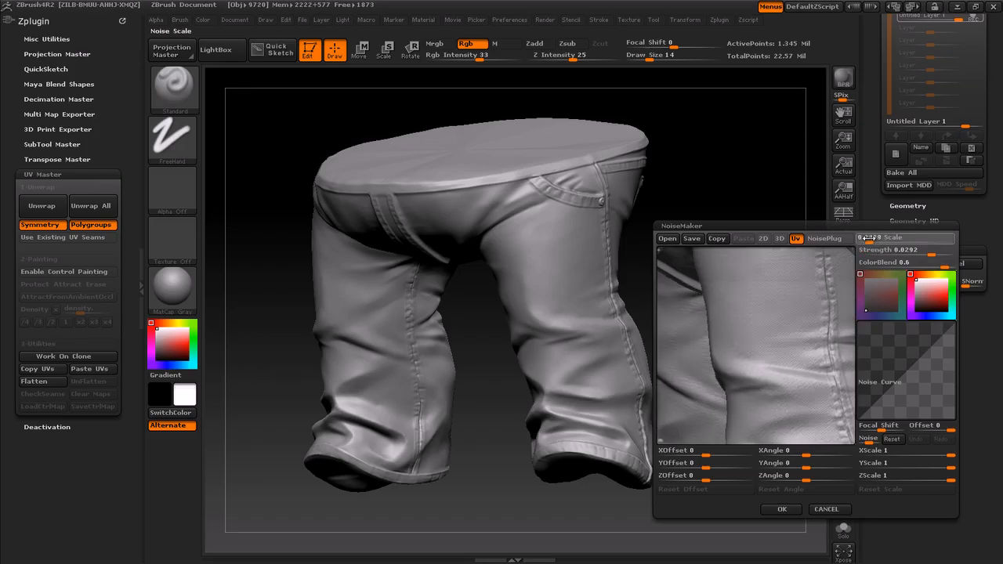
left_click(782, 509)
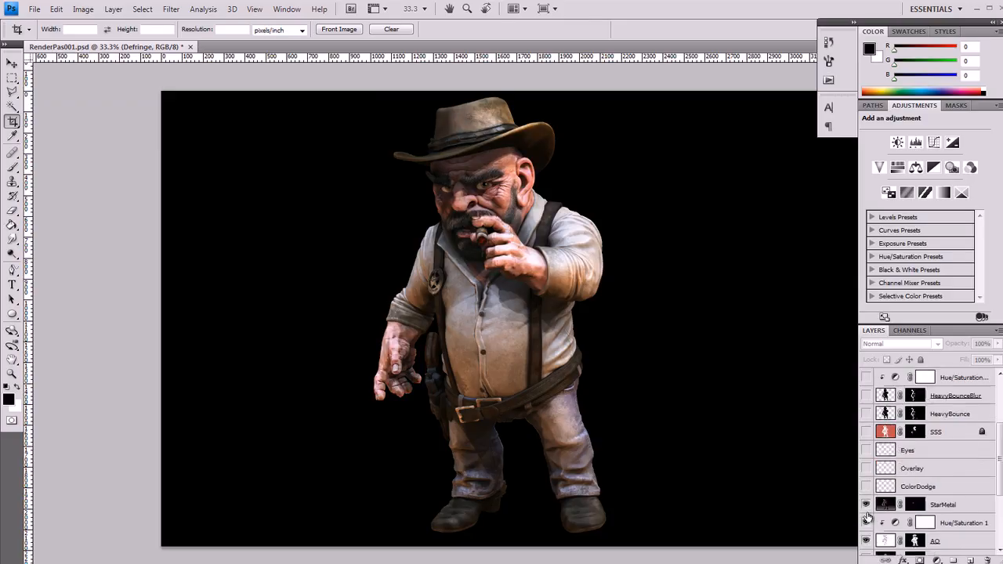
Step: Hide the EyeLeft layer and turn Levels 1 copy and DiffuseDodgeBurn back on to compare the render passes
scroll(869, 486, "down", 2)
left_click(866, 493)
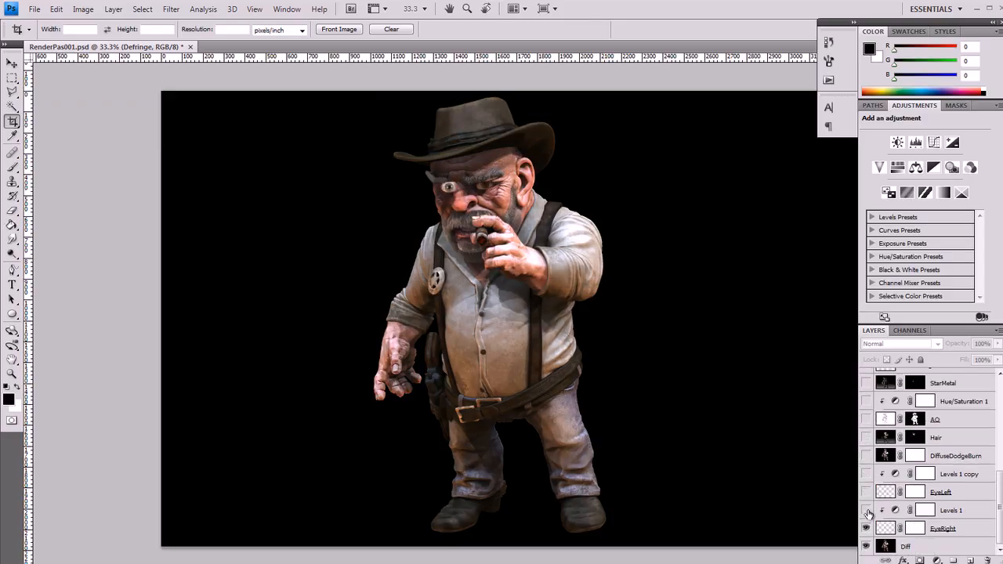
mouse_move(866, 475)
left_mouse_down()
mouse_move(866, 370)
mouse_move(866, 454)
left_mouse_up()
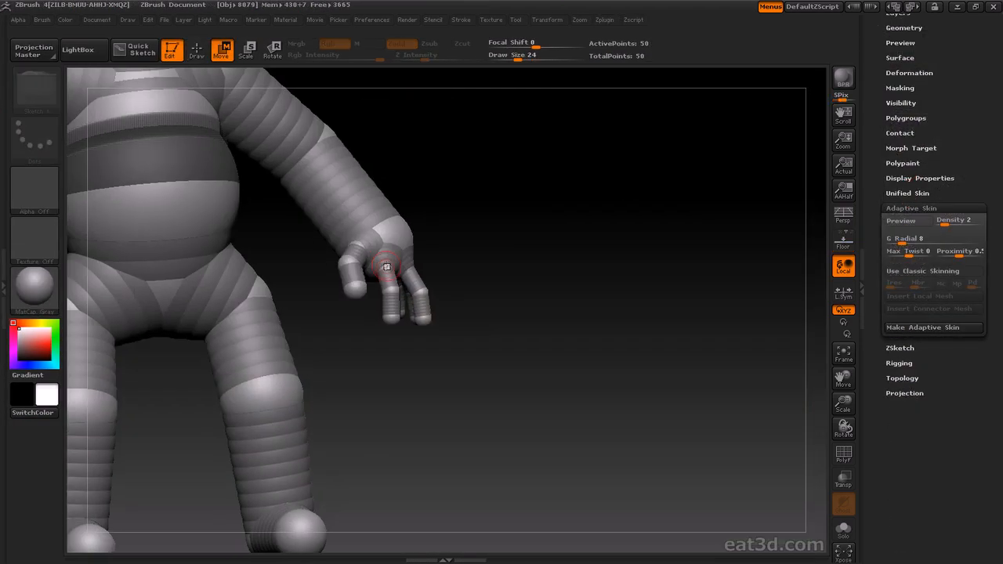
Step: Preview the ZSphere figure's adaptive skin around the hand and lower the skin density
left_click_drag(506, 246, 530, 228, "alt")
left_click_drag(473, 268, 575, 212)
left_click_drag(644, 221, 672, 237, "alt")
key("a")
left_click_drag(481, 207, 519, 231)
left_click_drag(946, 222, 939, 222)
left_click_drag(636, 222, 616, 220)
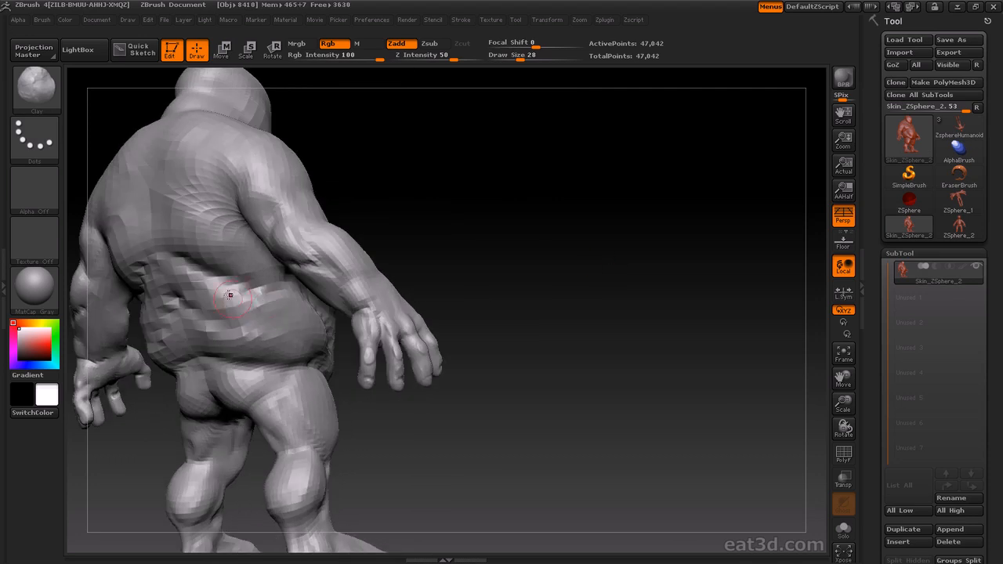
Step: Raise the brush draw size for sculpting the character's head
left_click_drag(604, 278, 627, 268)
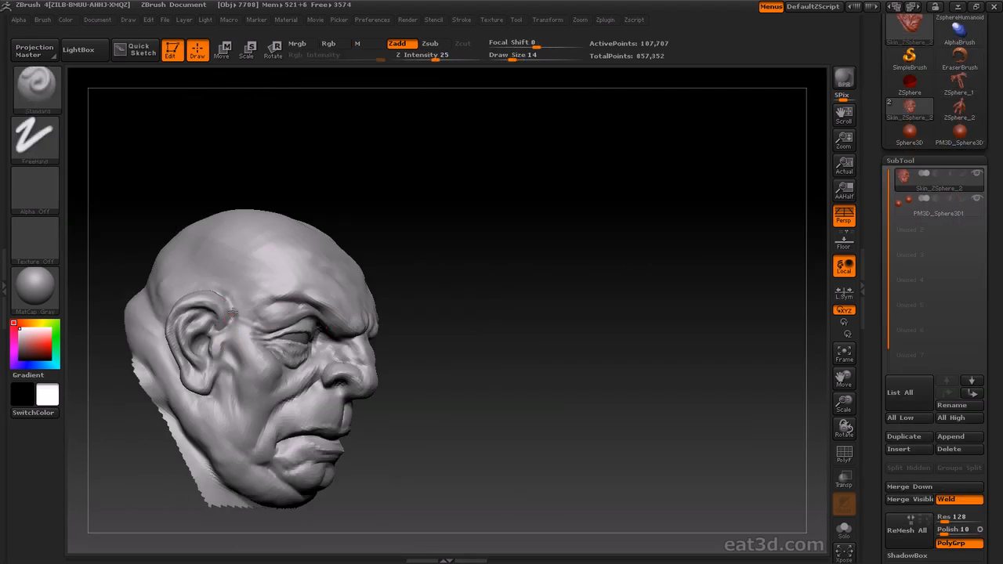
mouse_move(517, 283)
left_mouse_down()
mouse_move(411, 297)
mouse_move(455, 285)
mouse_move(459, 269)
left_mouse_up()
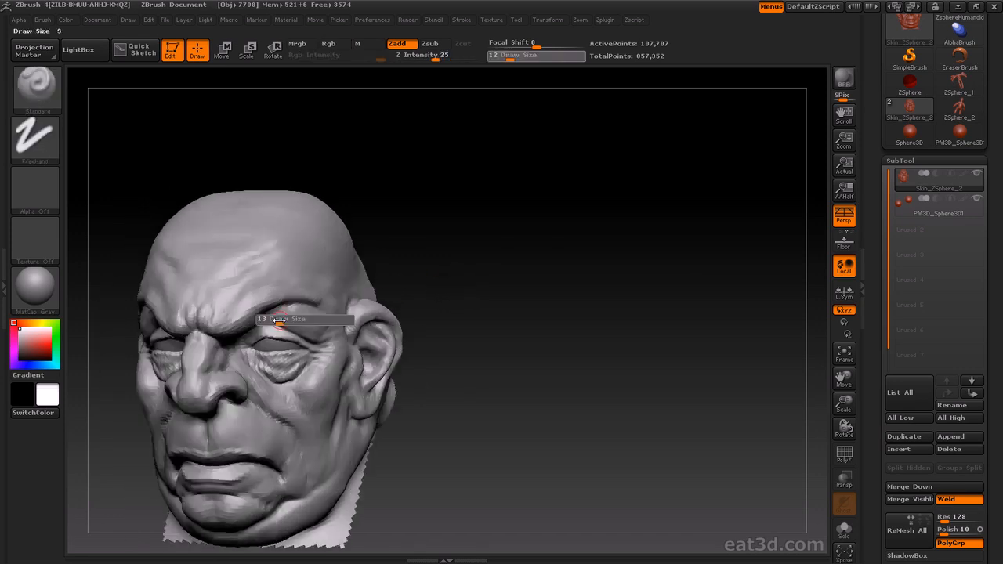
left_click_drag(280, 325, 387, 323)
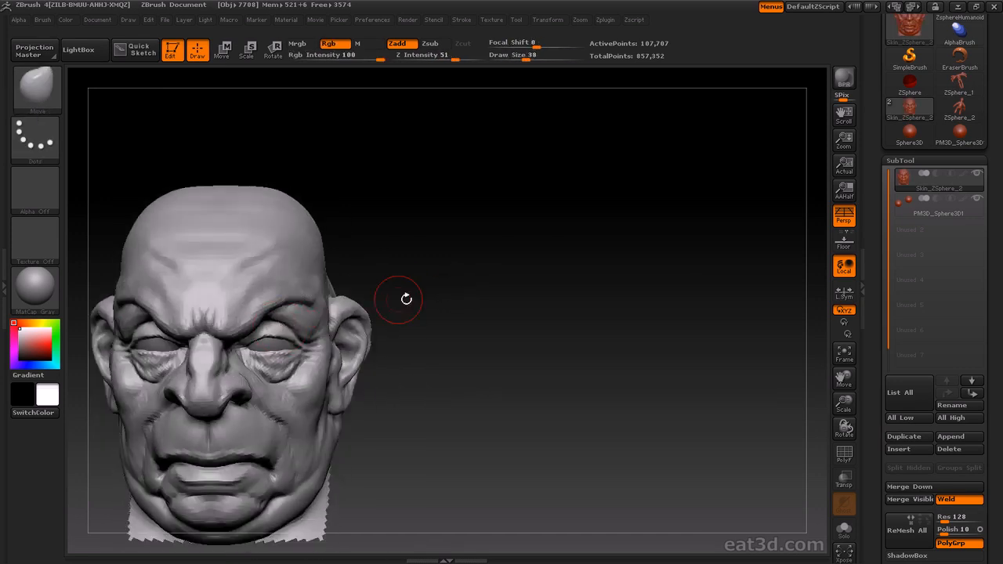
mouse_move(403, 296)
left_mouse_down()
mouse_move(448, 287)
mouse_move(334, 312)
left_mouse_up()
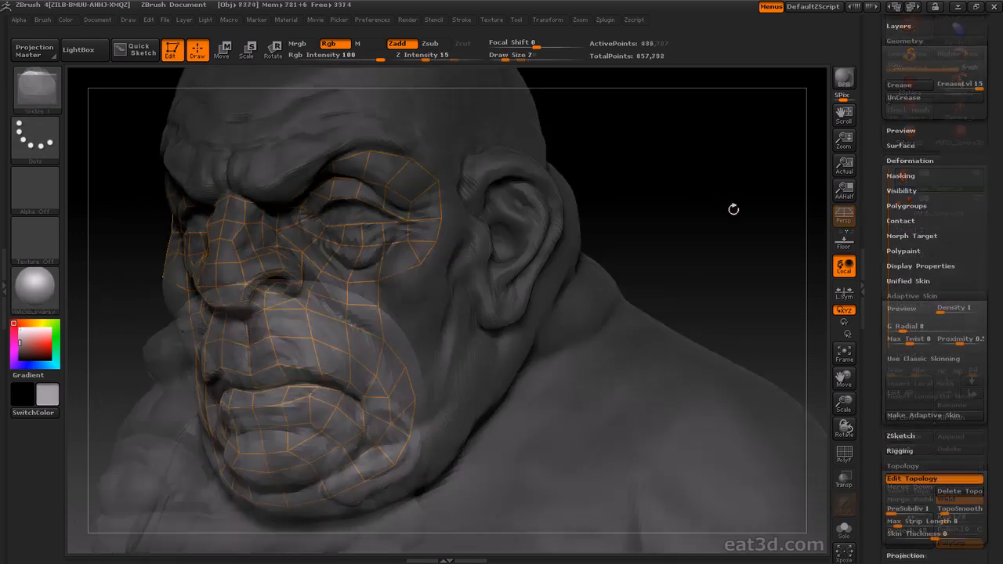
Step: Add two retopology points on the cheek beside the nose and adjust a neighbouring point's position
left_click_drag(735, 209, 398, 311)
left_click_drag(702, 216, 690, 196)
left_click(399, 285)
left_click(403, 308)
key("w")
left_click_drag(370, 284, 374, 289)
key("q")
left_click_drag(681, 203, 705, 195)
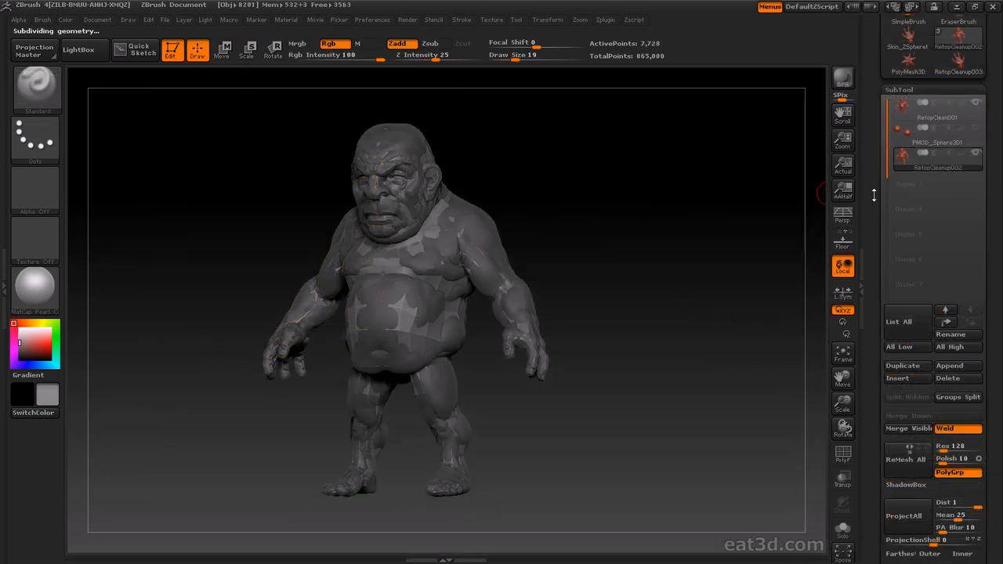
Step: Project the detail of the original body sculpt onto the RetopCleanup002 subtool with ProjectAll
left_click_drag(874, 195, 867, 92)
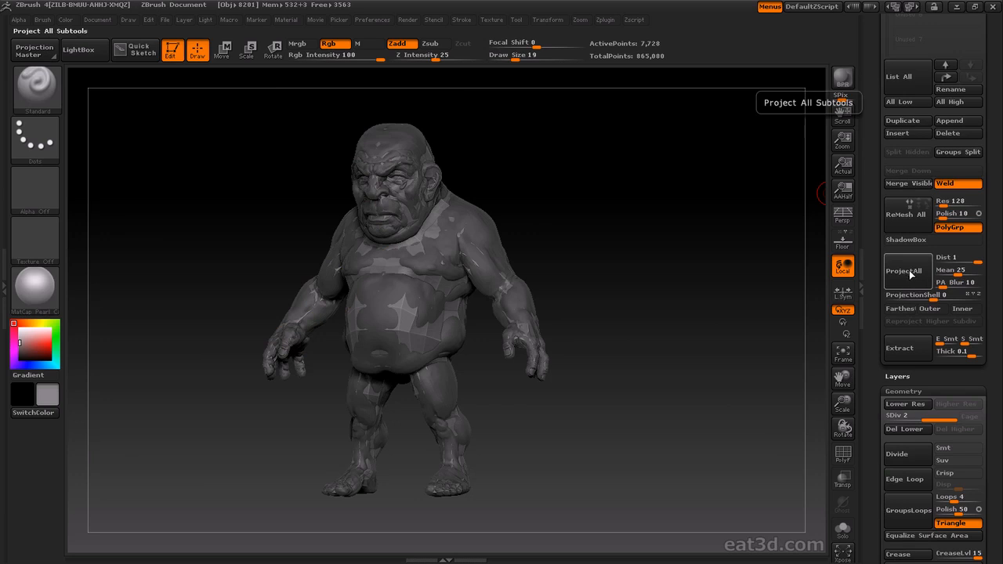
left_click(912, 274)
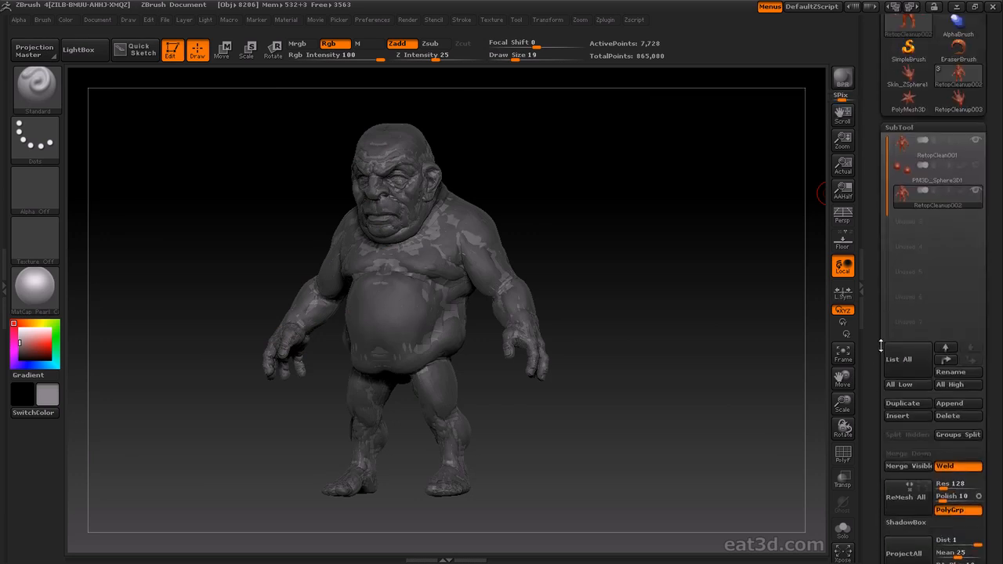
left_click_drag(818, 258, 767, 250)
left_click_drag(872, 249, 873, 166)
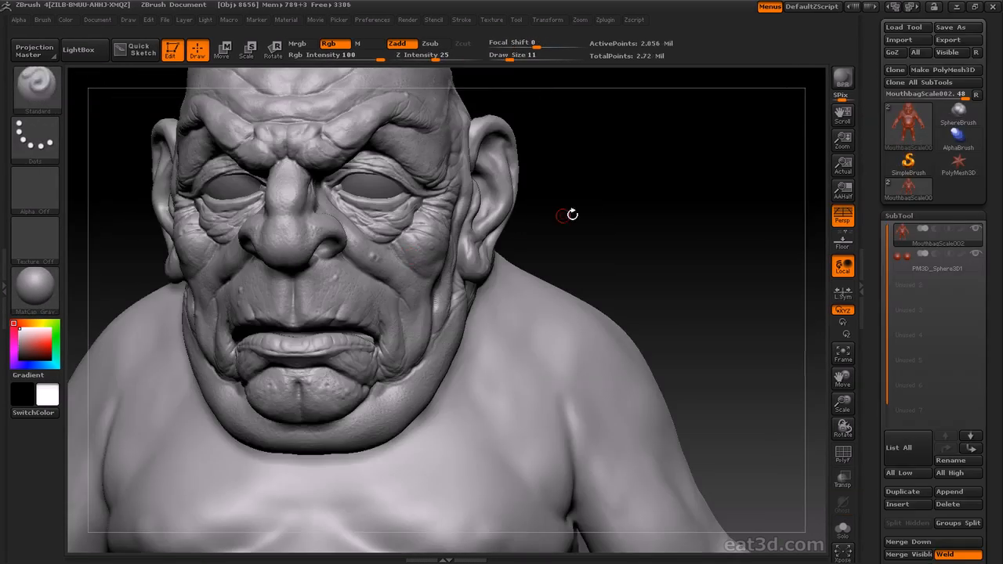
mouse_move(573, 214)
left_mouse_down()
mouse_move(544, 175)
mouse_move(587, 235)
mouse_move(533, 223)
mouse_move(584, 181)
left_mouse_up()
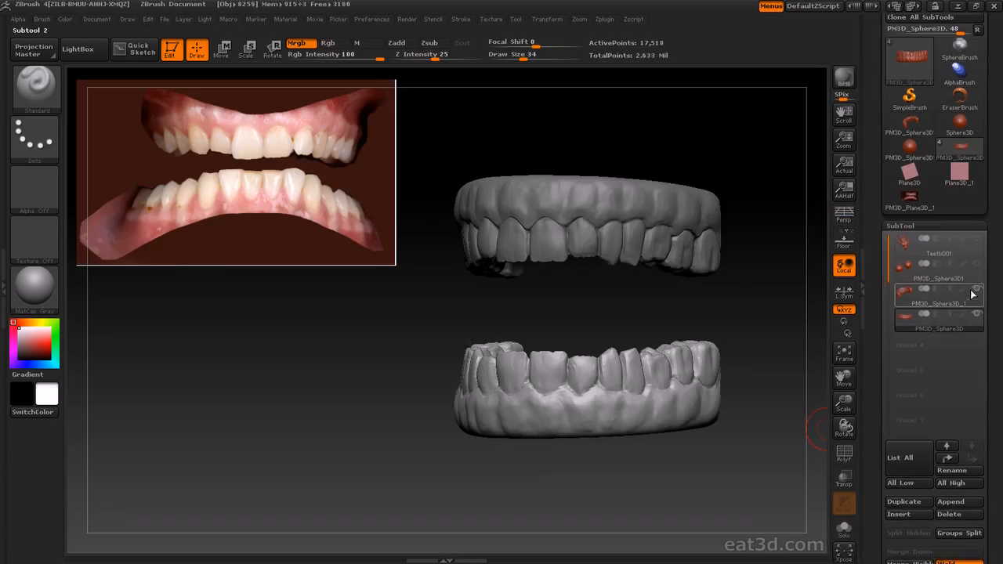
Step: Hide the upper teeth subtool PM3D_Sphere3D_1 and reshape the lower teeth with the Move brush
left_click(975, 291)
key("b")
key("m")
key("v")
mouse_move(708, 300)
left_mouse_down()
mouse_move(716, 368)
mouse_move(678, 364)
left_mouse_up()
left_click_drag(621, 365, 630, 360)
left_click_drag(632, 323, 641, 317)
left_click_drag(614, 366, 619, 359)
mouse_move(719, 396)
left_mouse_down()
mouse_move(690, 384)
mouse_move(725, 322)
mouse_move(713, 333)
left_mouse_up()
left_click_drag(657, 329, 662, 320, "shift")
left_click_drag(873, 416, 873, 139)
left_click_drag(874, 497, 873, 423)
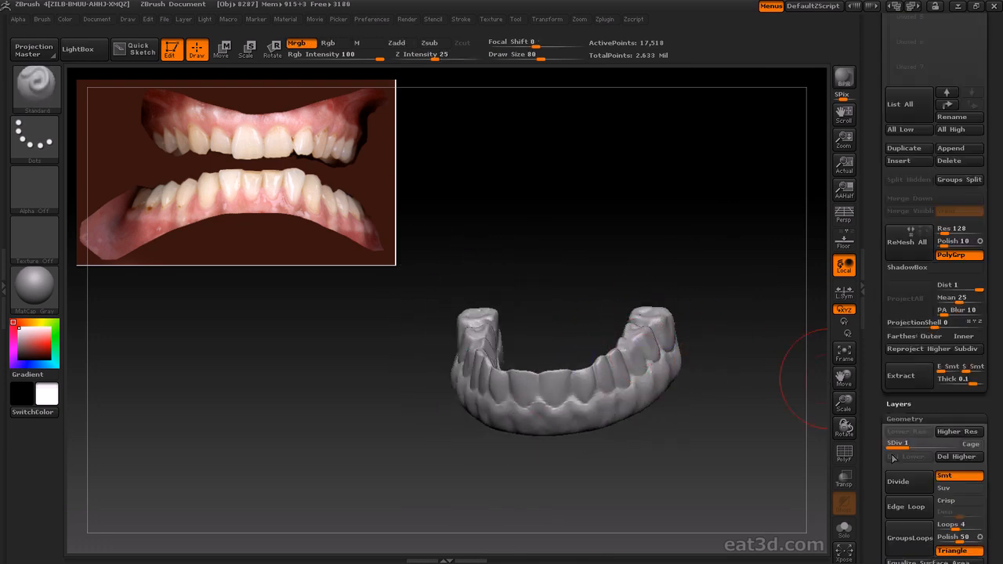
left_click_drag(695, 403, 778, 304)
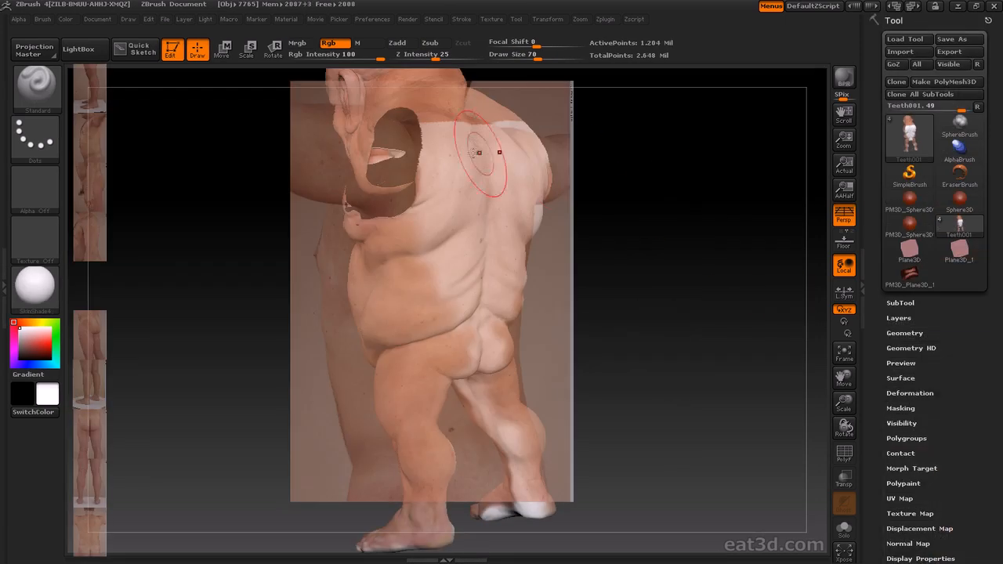
Step: Paint photo skin texture onto the character's back and pick a brown colour for polypainting the head
left_click_drag(458, 149, 461, 145)
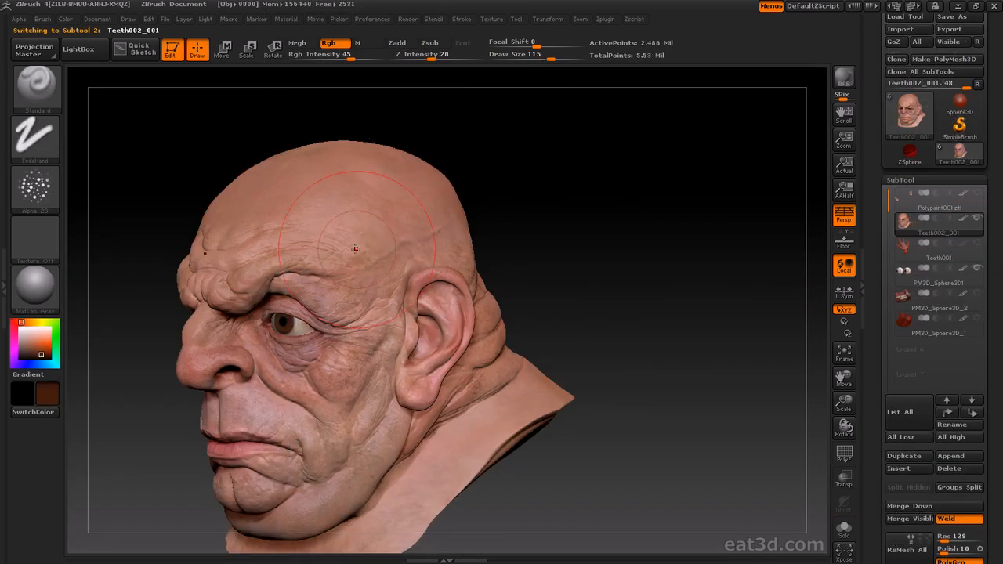
left_click_drag(551, 254, 570, 227)
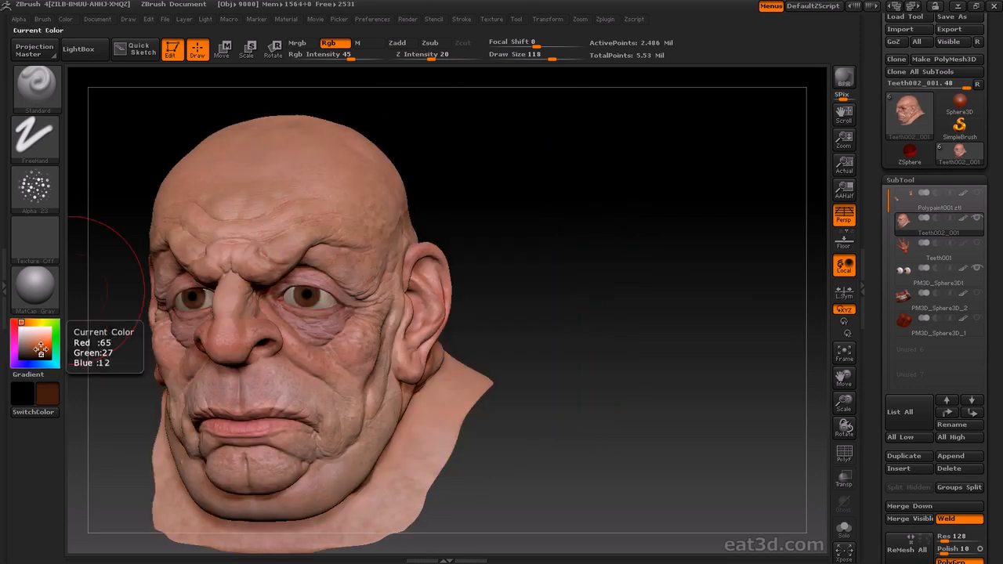
left_click(39, 351)
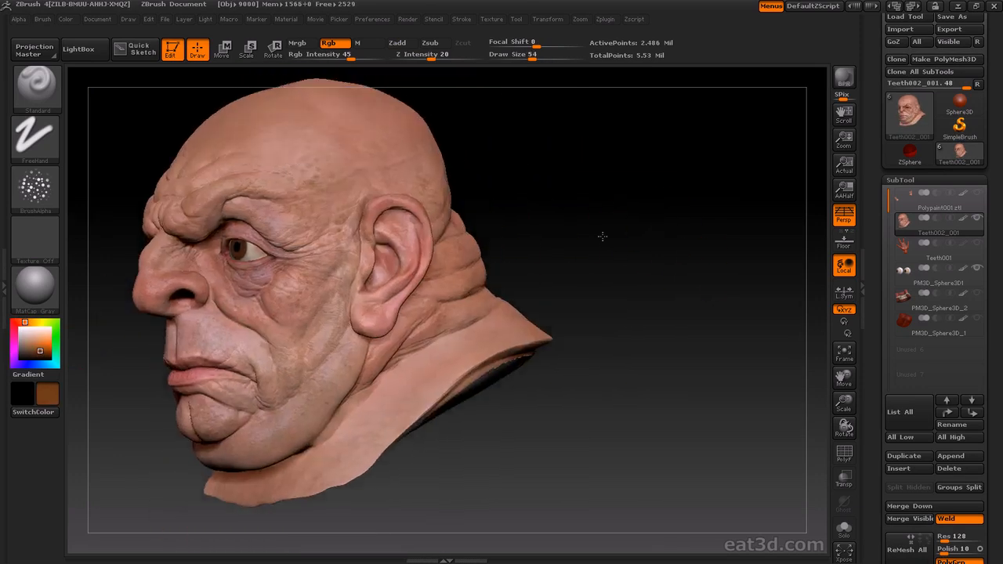
left_click_drag(602, 236, 627, 248)
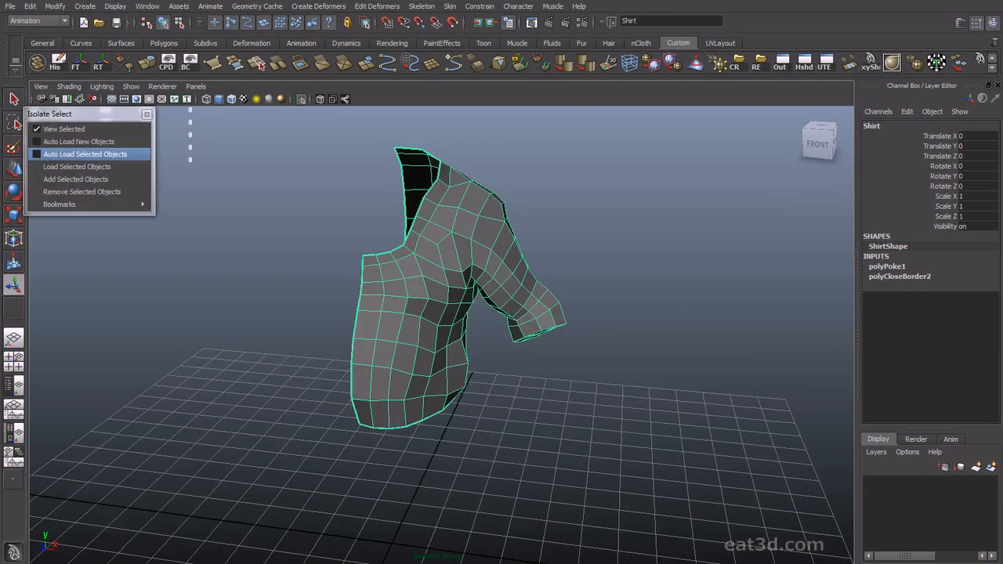
Step: Add the selected clothing pieces to the isolated view and delete their construction history
left_click(76, 179)
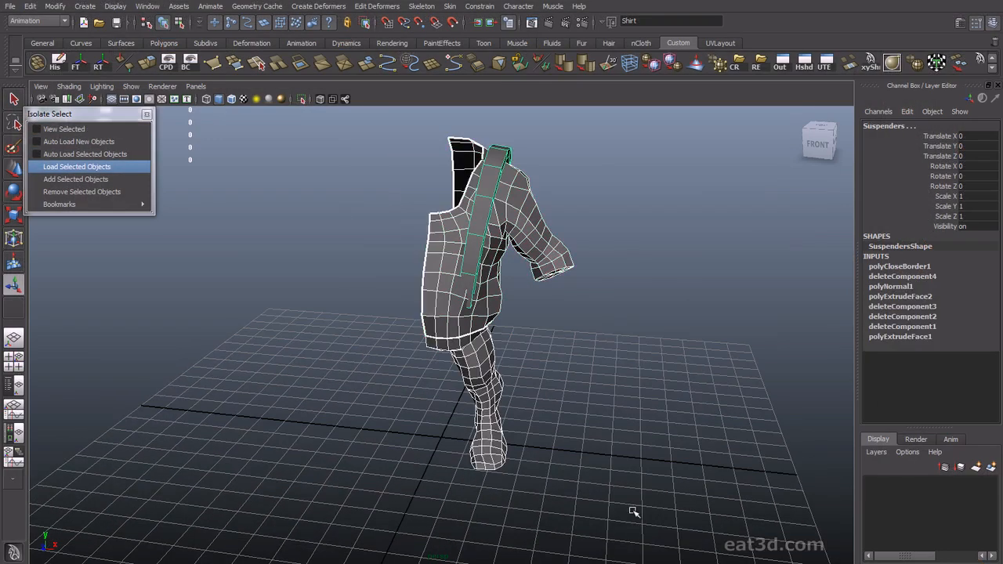
left_click(59, 66)
right_click_drag(501, 215, 531, 230, "alt")
middle_click_drag(541, 447, 507, 303, "alt")
left_click(477, 274)
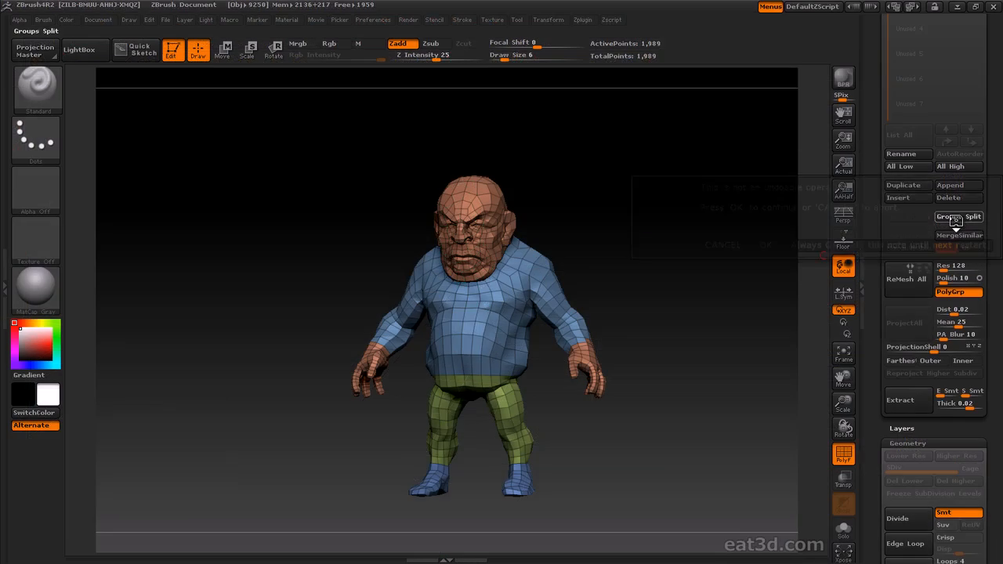
Step: Split the full-body mesh into subtools by polygroup and select the trousers subtool
left_click(959, 228)
left_click(766, 244)
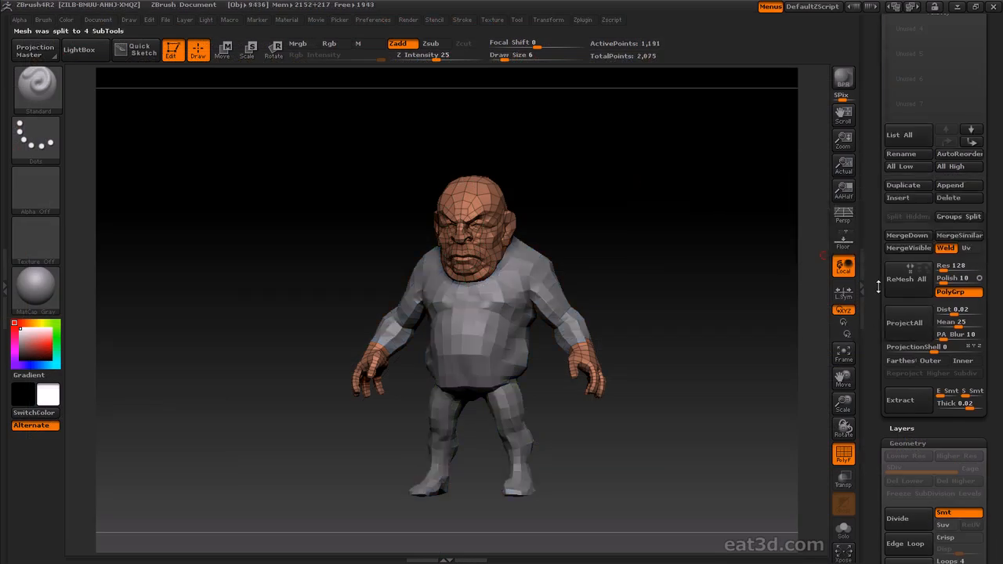
left_click(940, 227)
left_click(933, 255)
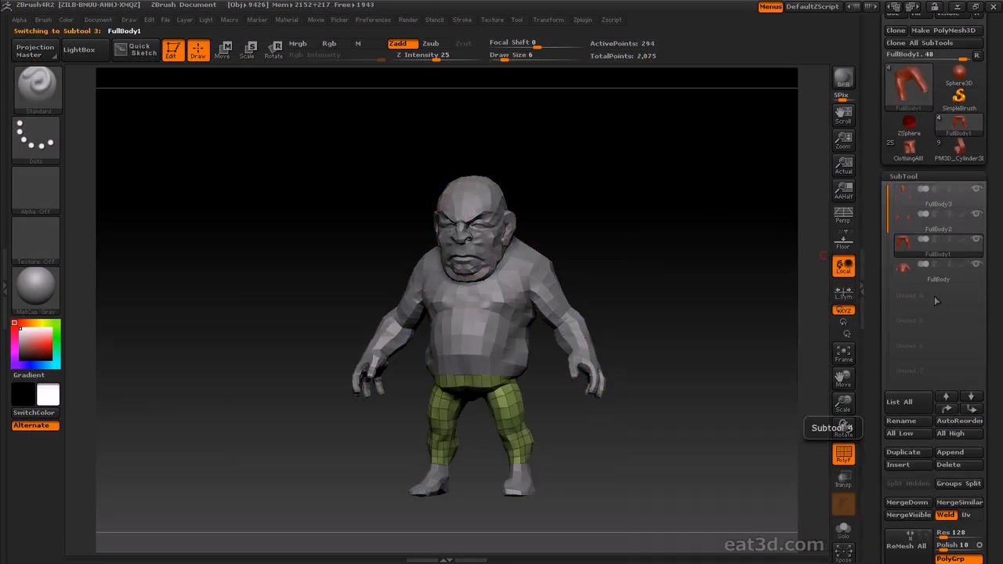
left_click_drag(826, 330, 872, 358)
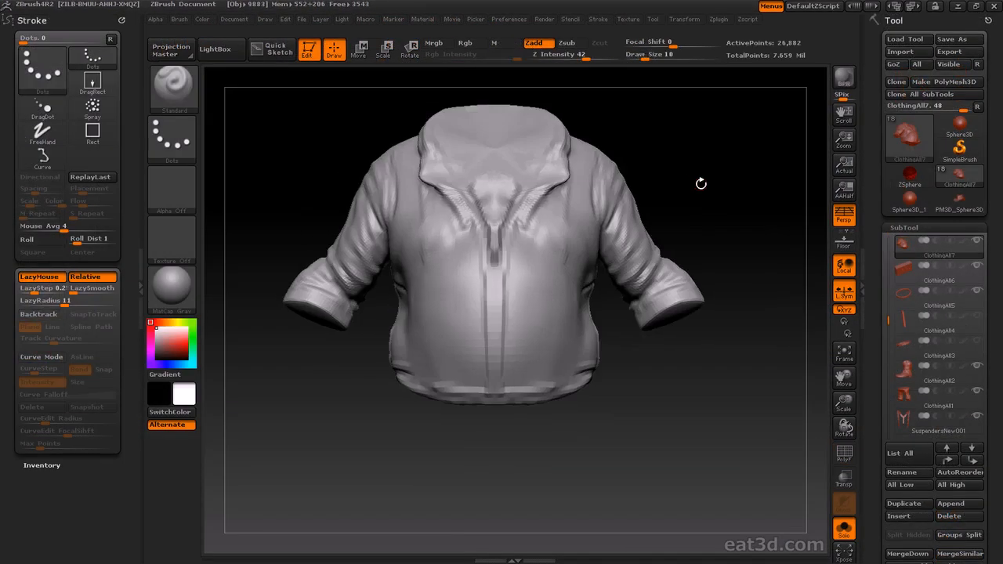
left_click_drag(701, 184, 648, 168)
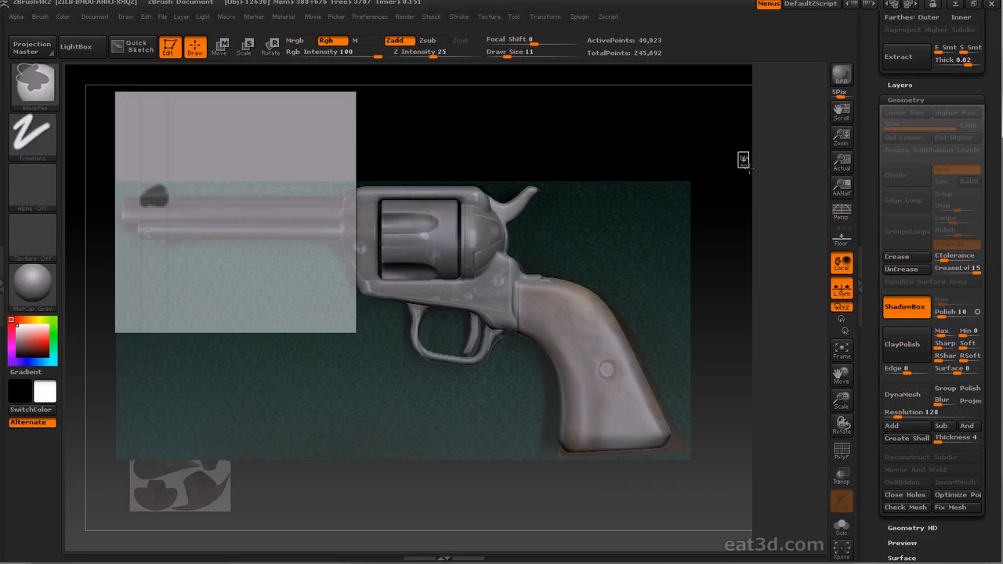
Step: Draw a mask over the revolver barrel in ShadowBox and box-select part of the gun geometry for visibility
mouse_move(746, 233)
left_mouse_down("ctrl")
mouse_move(207, 322)
mouse_move(114, 285)
left_mouse_up("ctrl")
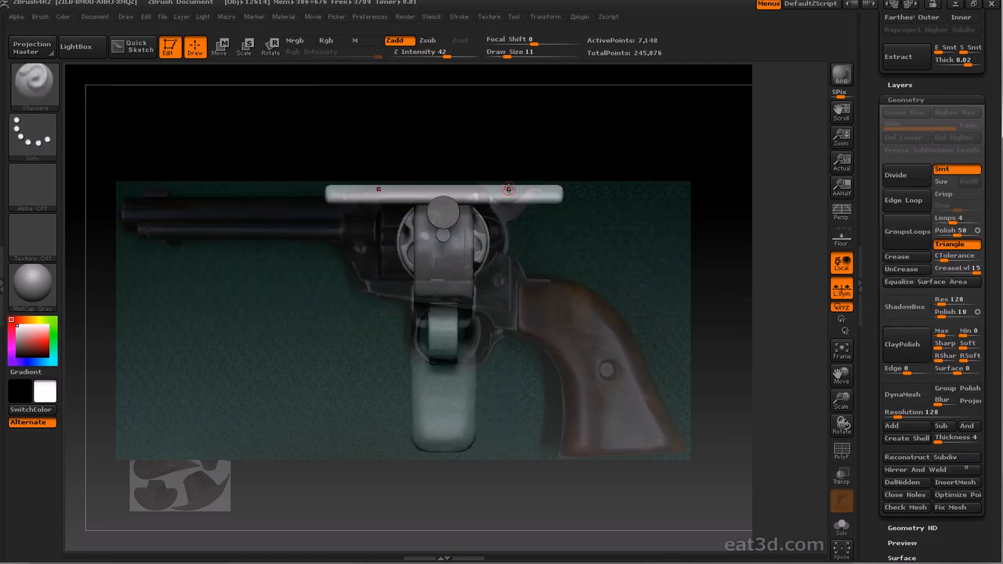
mouse_move(717, 149)
left_mouse_down("ctrl+shift")
mouse_move(743, 381)
mouse_move(685, 416)
mouse_move(452, 370)
left_mouse_up("ctrl+shift")
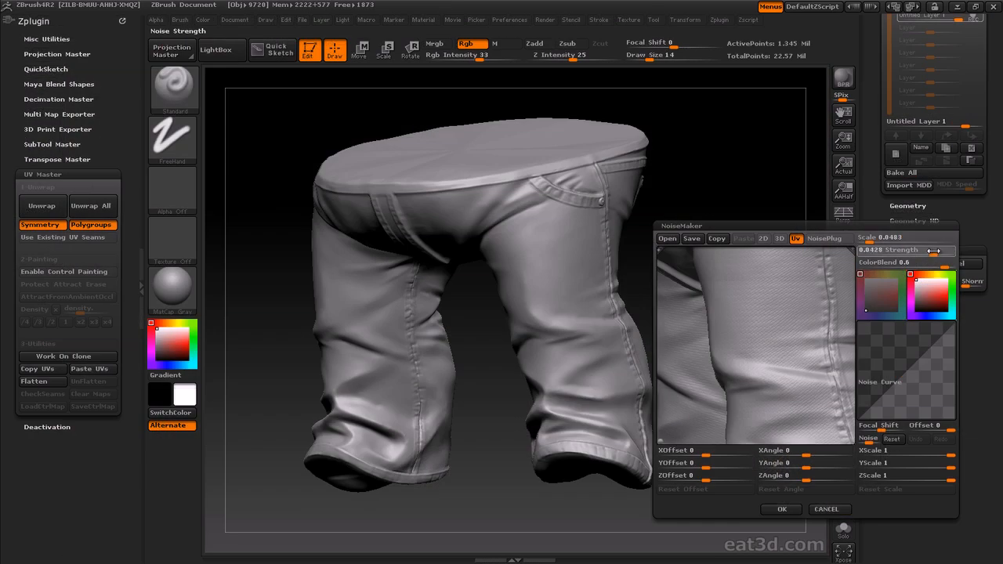
Step: Fine-tune the NoiseMaker scale of the trousers' denim weave and accept the surface noise
left_click_drag(867, 238, 870, 238)
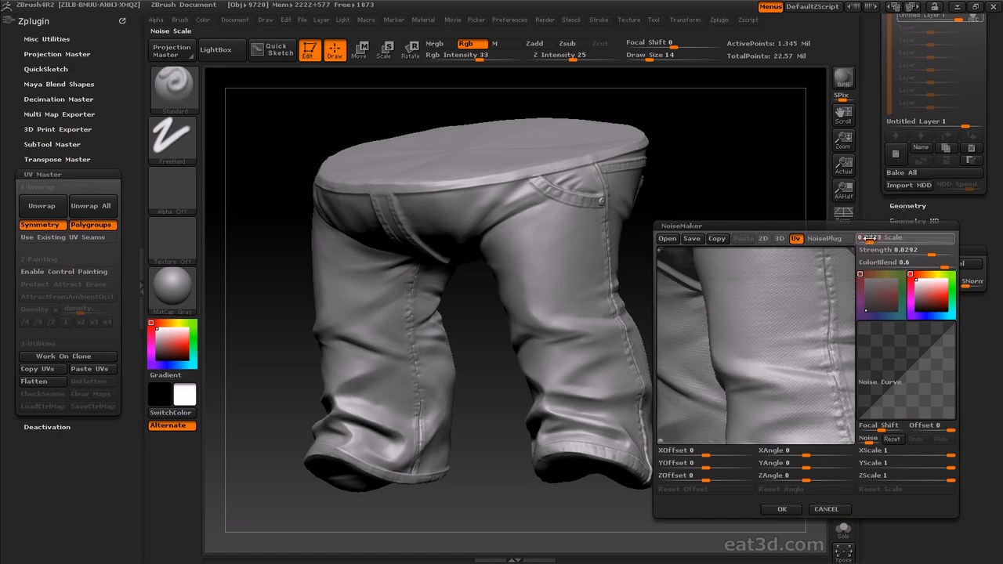
left_click(869, 239)
left_click(782, 510)
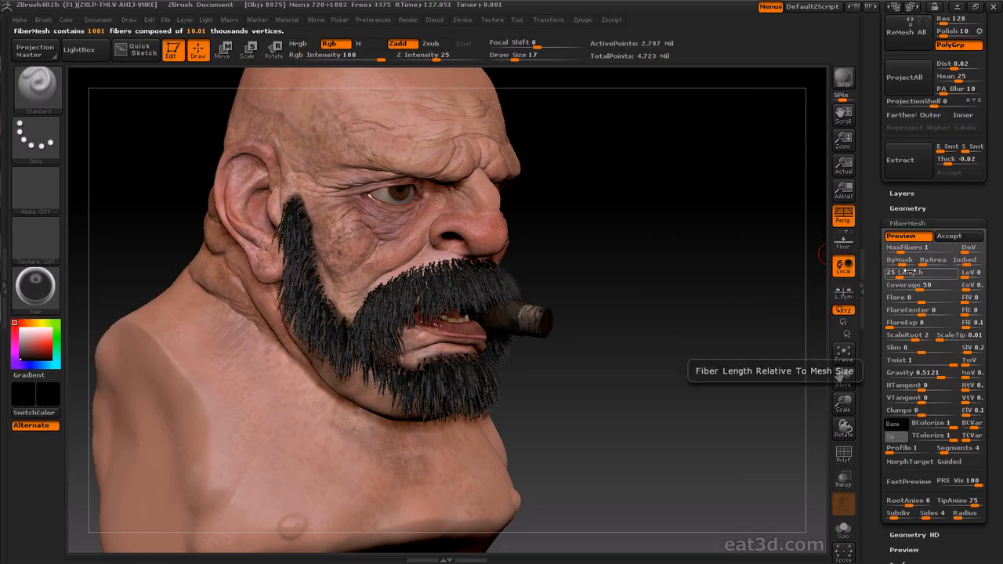
Step: Set the beard's FiberMesh length to 3 and its coverage to 10
left_click_drag(900, 275, 897, 275)
key("Return")
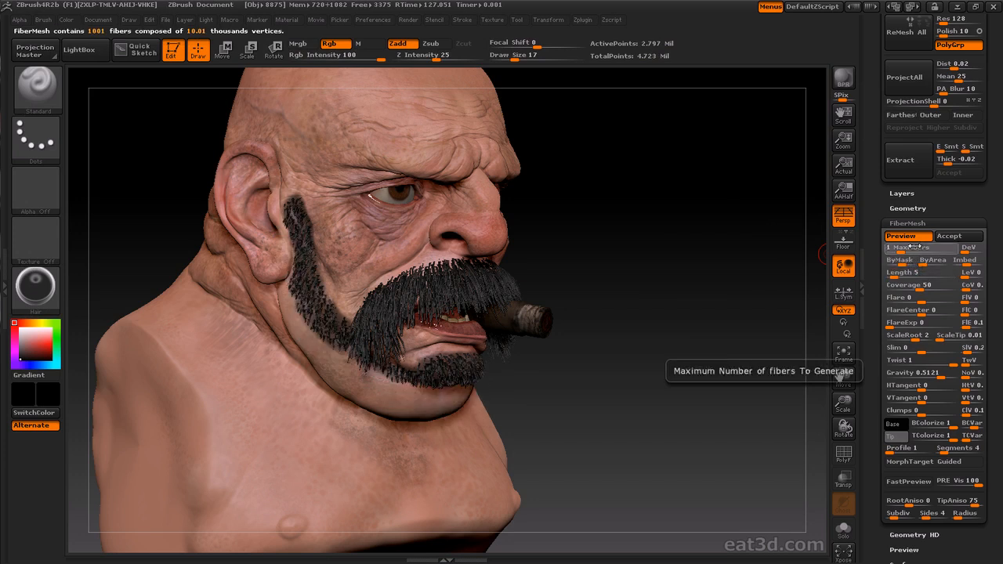
left_click(913, 273)
type("3 Length")
key("Return")
left_click(914, 285)
type("10")
key("Return")
left_click_drag(772, 271, 661, 228)
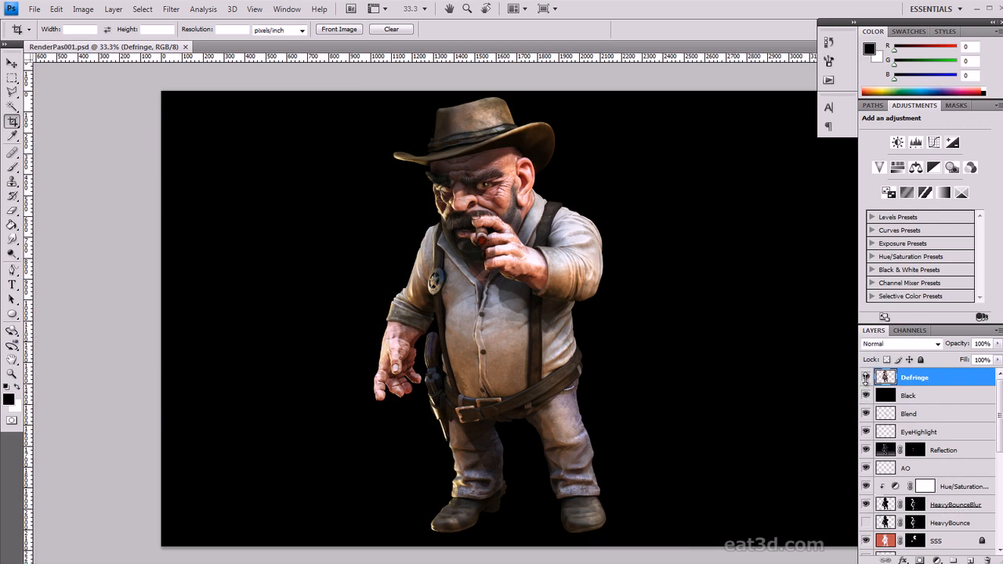
Step: Hide the compositing layers one after another from SSS down to EyeLeft to expose the diffuse base
scroll(863, 514, "down", 2)
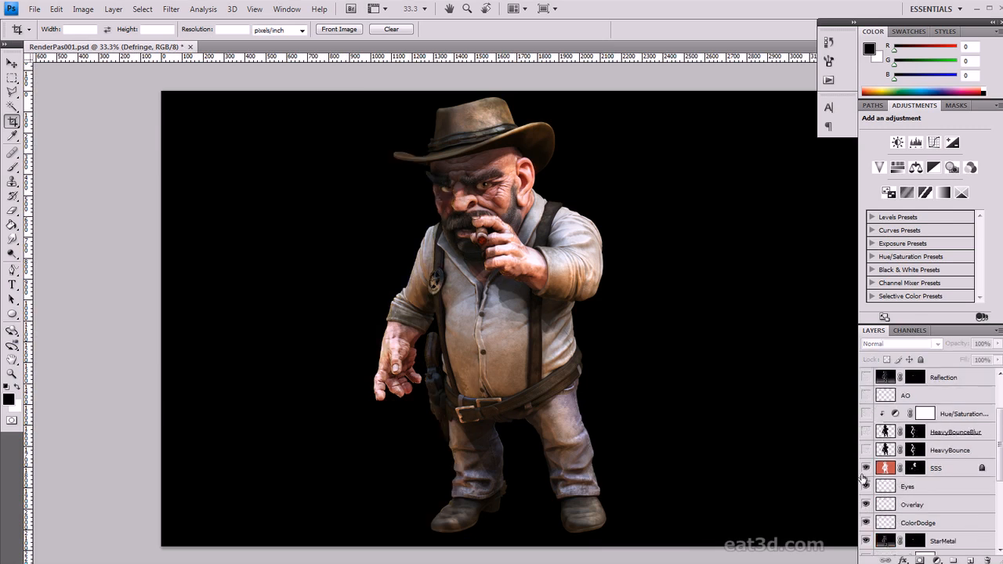
left_click_drag(867, 469, 867, 522)
scroll(867, 522, "down", 3)
left_click_drag(867, 433, 867, 520)
scroll(867, 519, "down", 2)
left_click(869, 493)
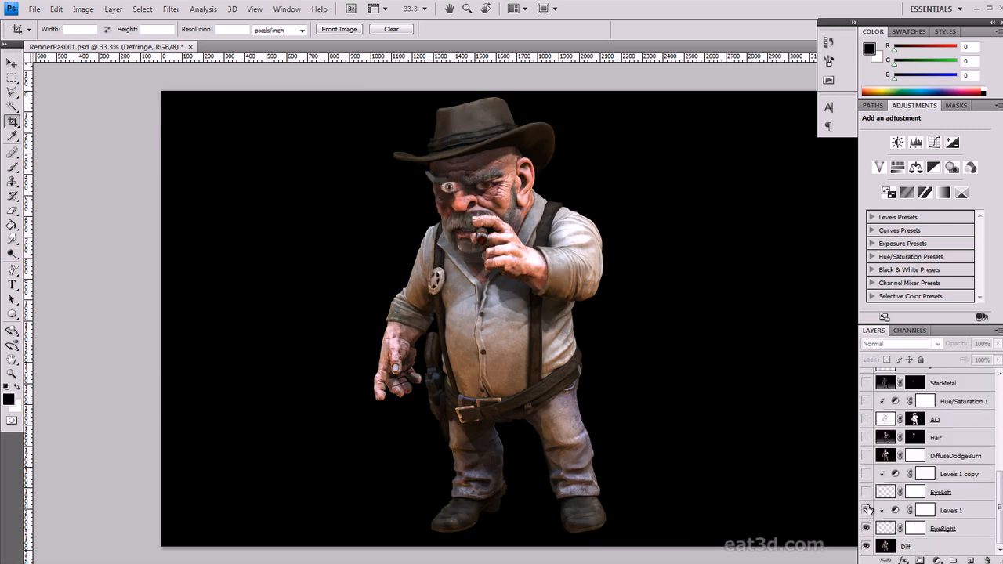
Step: Turn the compositing layers back on from DiffuseDodgeBurn up through SSS and the layers above it
left_click_drag(866, 456, 866, 401)
scroll(873, 435, "up", 2)
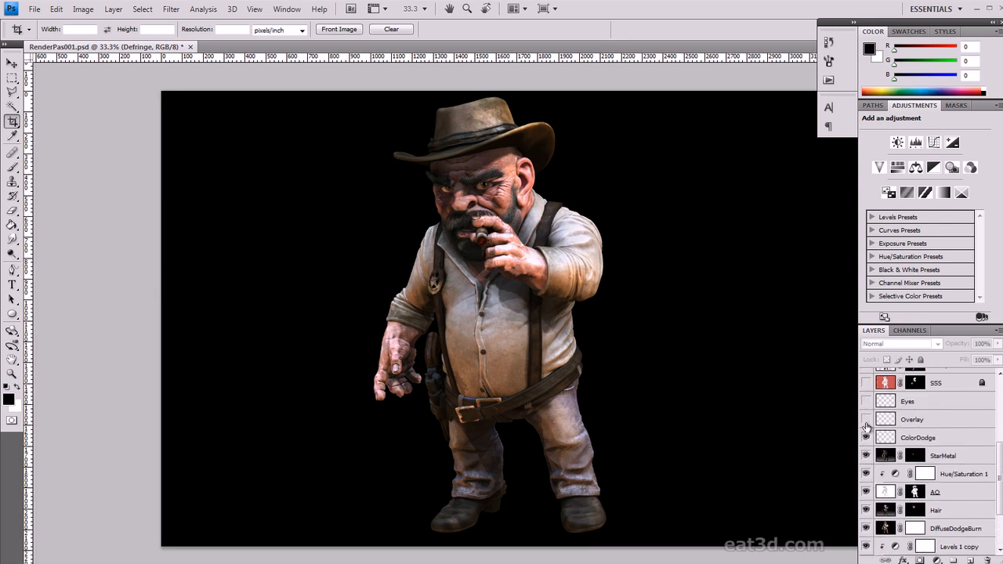
left_click_drag(866, 438, 867, 384)
scroll(869, 418, "up", 2)
left_click_drag(868, 438, 867, 401)
scroll(875, 439, "up", 2)
scroll(868, 435, "up", 1)
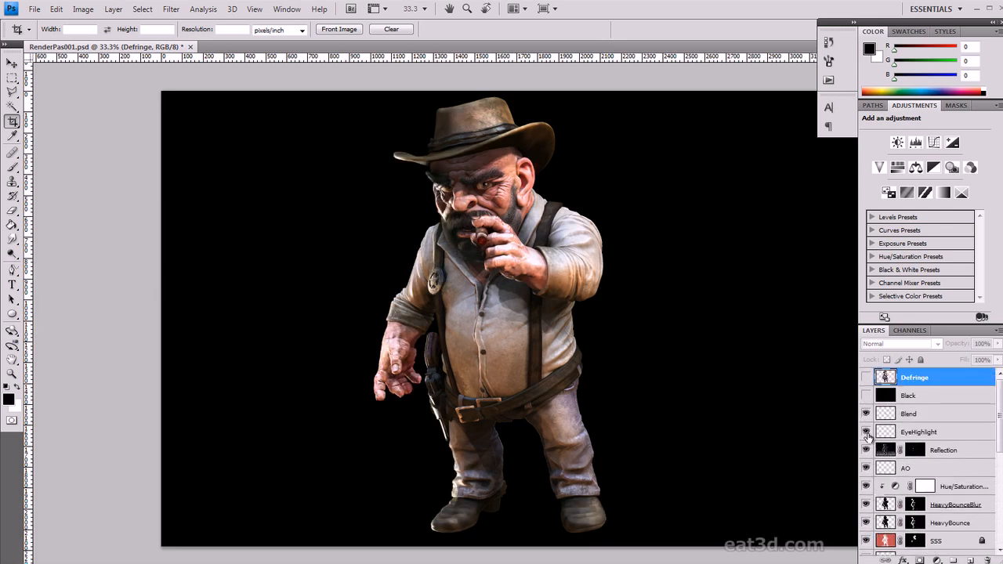